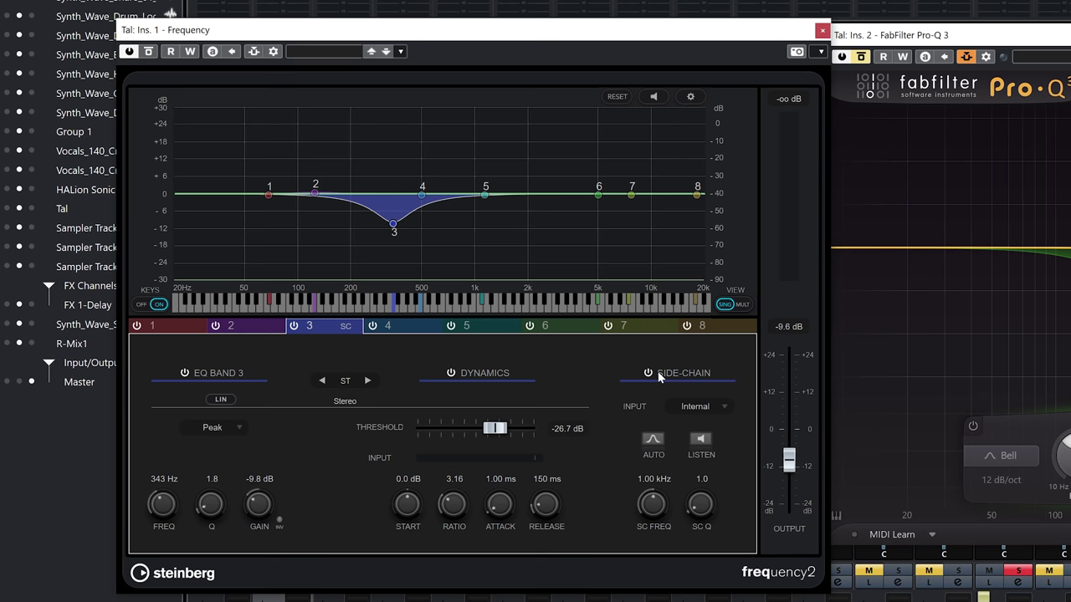
Keep the side-chain section of EQ band 3 enabled and set its input to Side-Chain 1
click(648, 373)
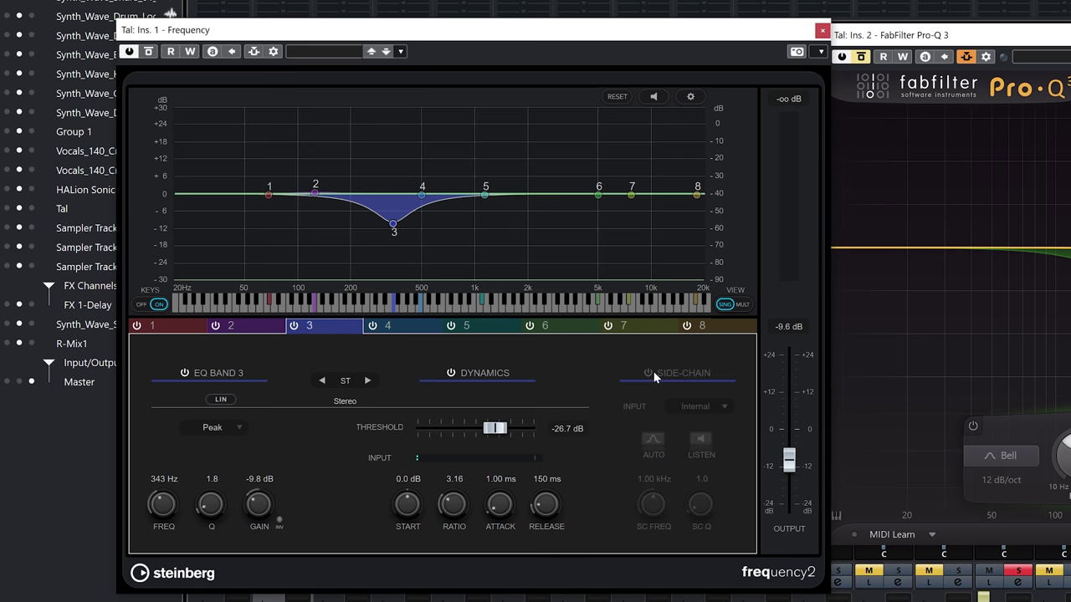
click(652, 373)
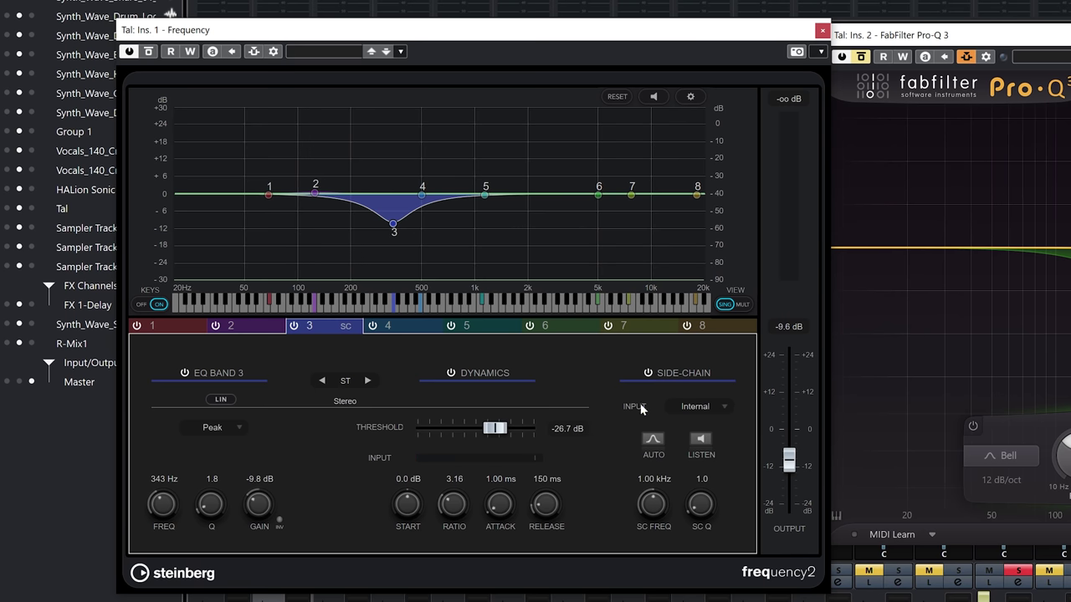
click(715, 407)
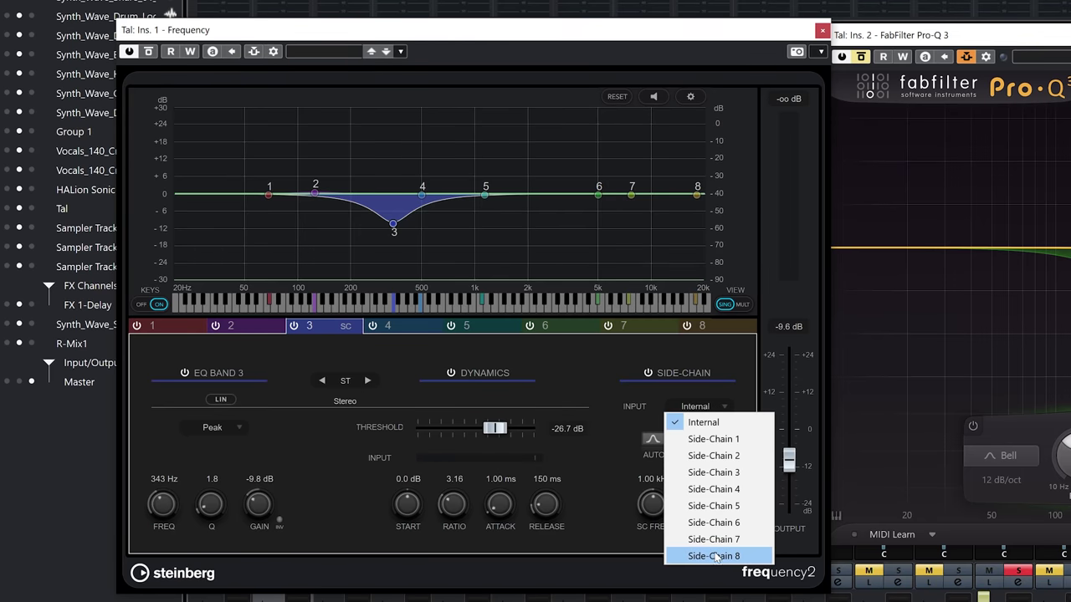
click(719, 439)
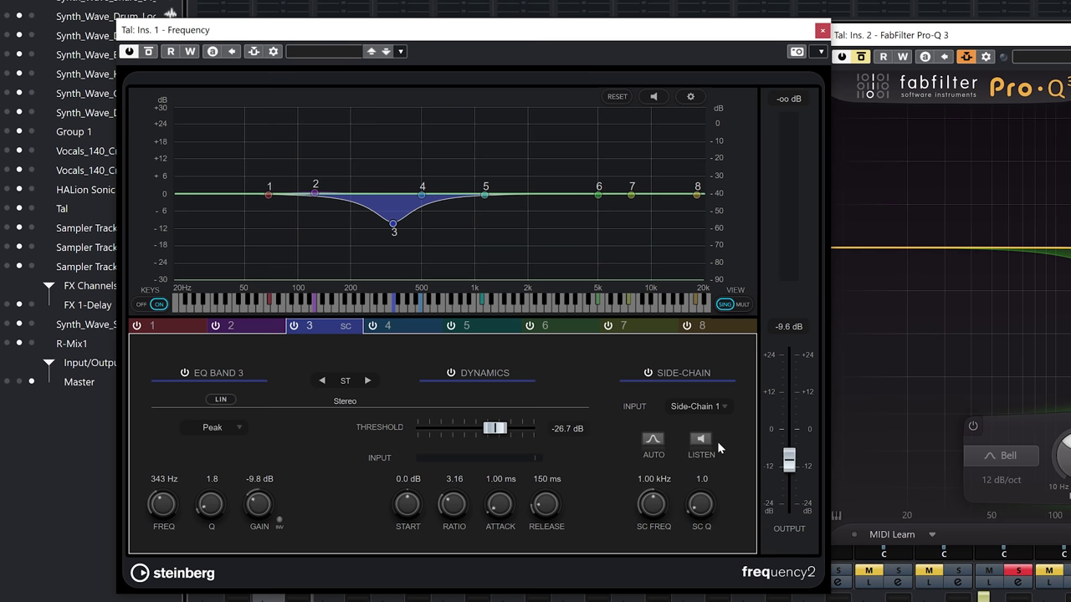
Activate side-chaining for the Frequency plug-in and add Synth_Wave_Kick_05_NC as the source of side-chain input 1
click(258, 53)
click(275, 51)
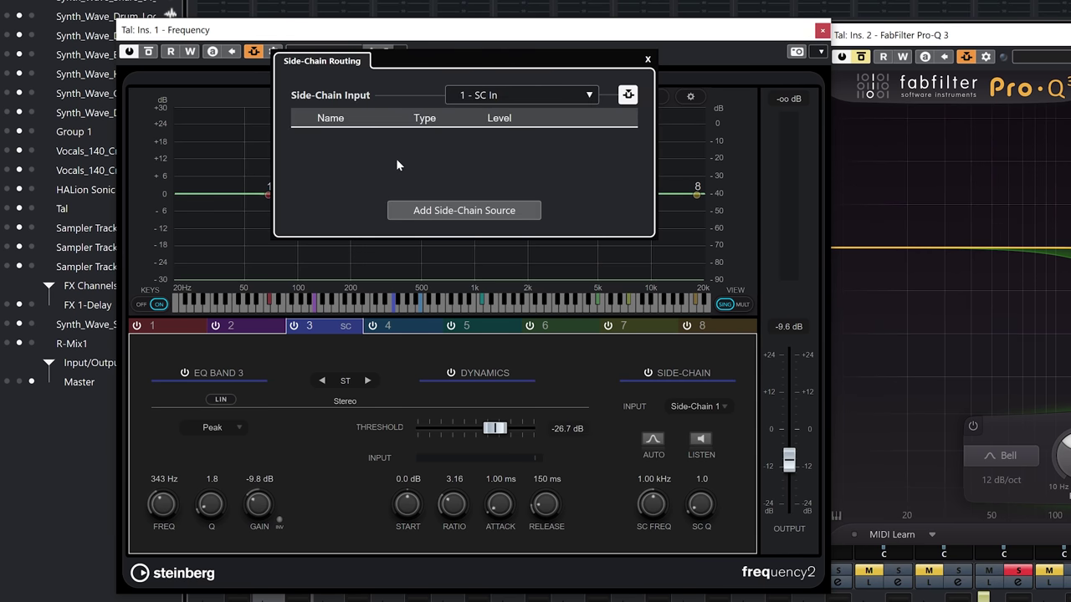
click(439, 212)
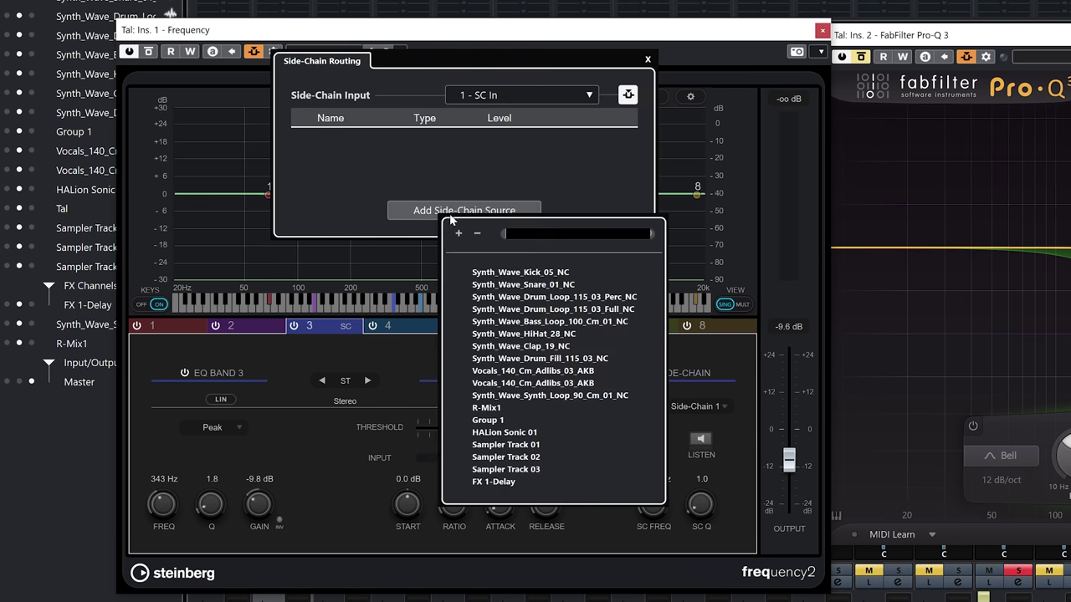
click(555, 273)
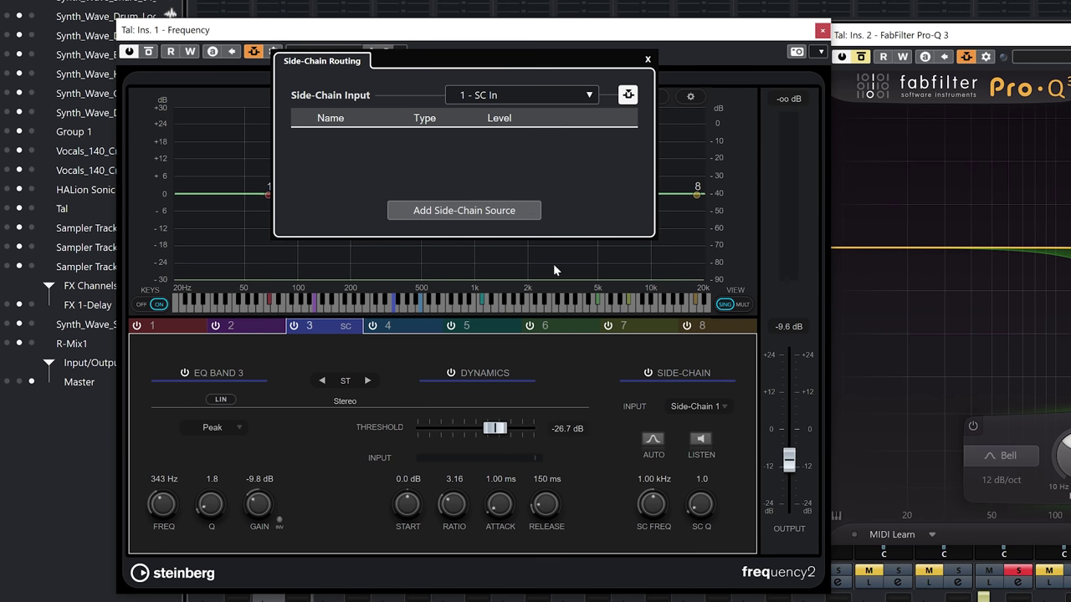
click(649, 60)
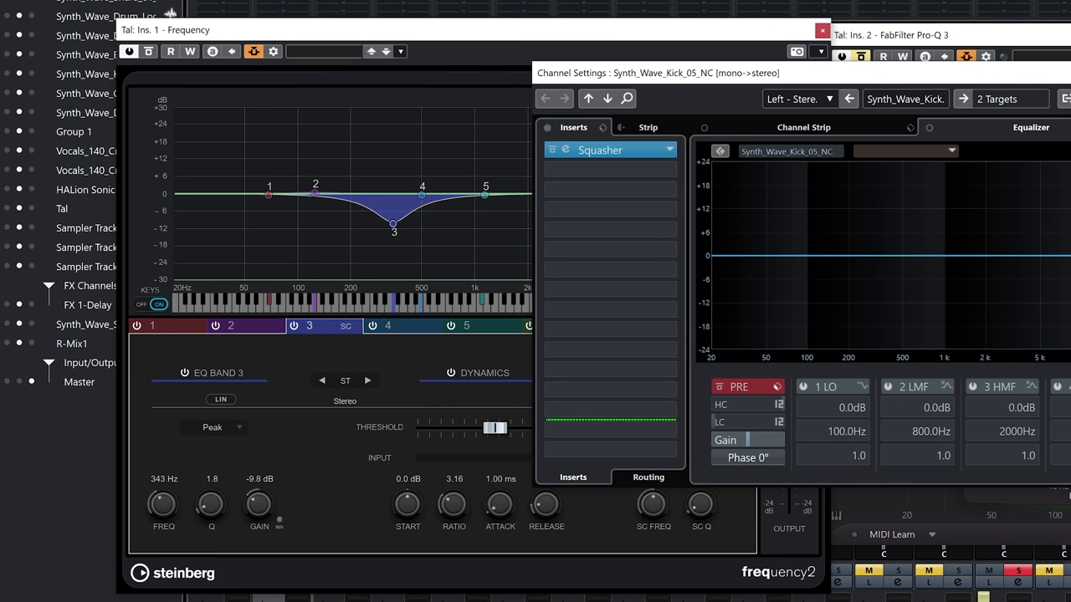
key(Escape)
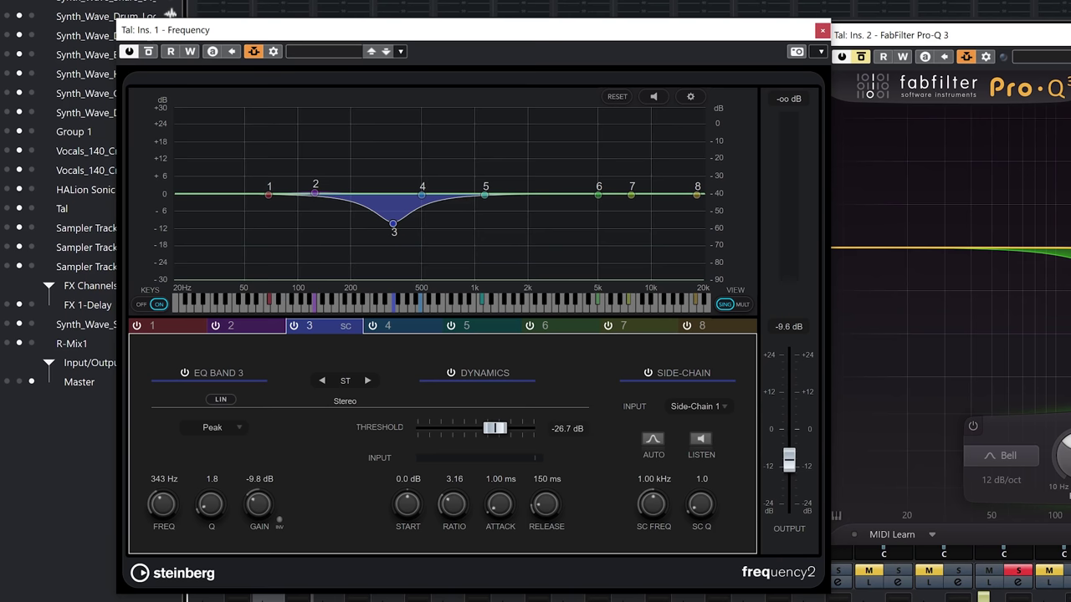
During playback, set band 3's dynamics to a -63.5 dB threshold, 66 ms release and 0.10 ms attack
key(space)
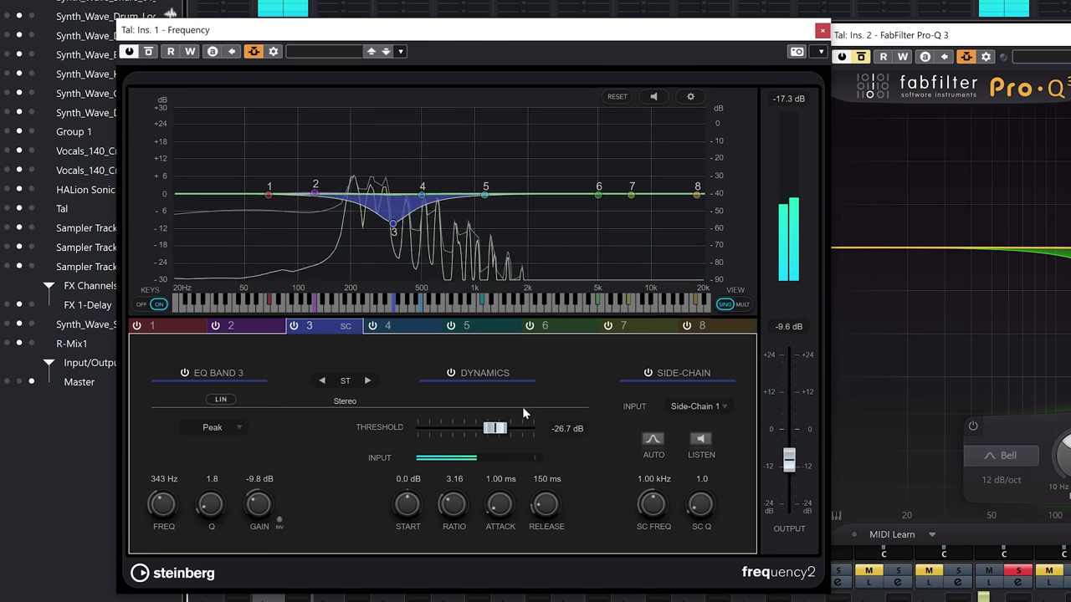
drag(494, 428, 440, 435)
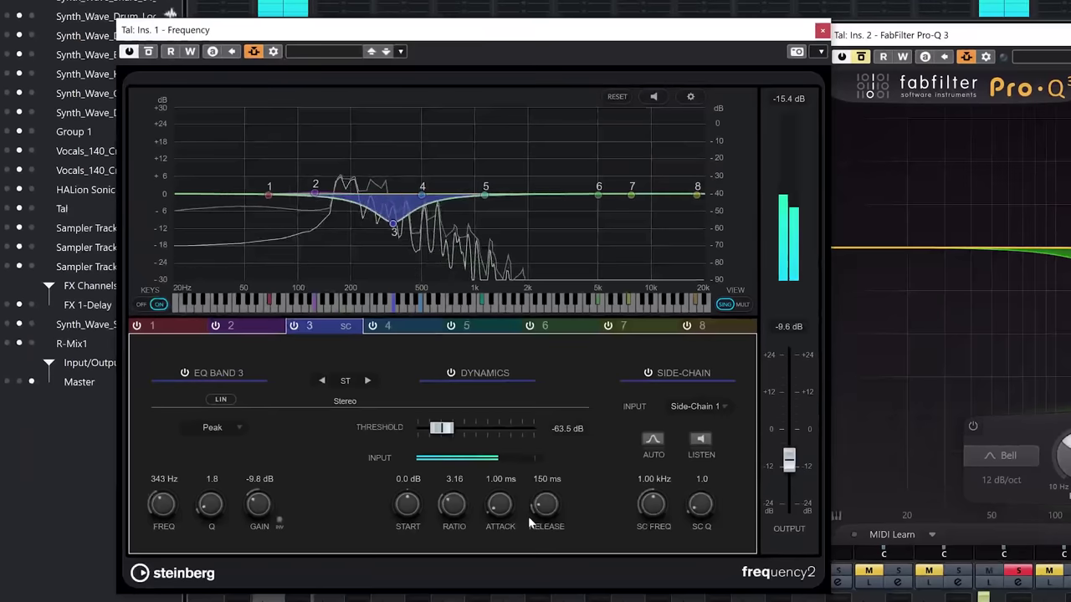
drag(544, 504, 543, 529)
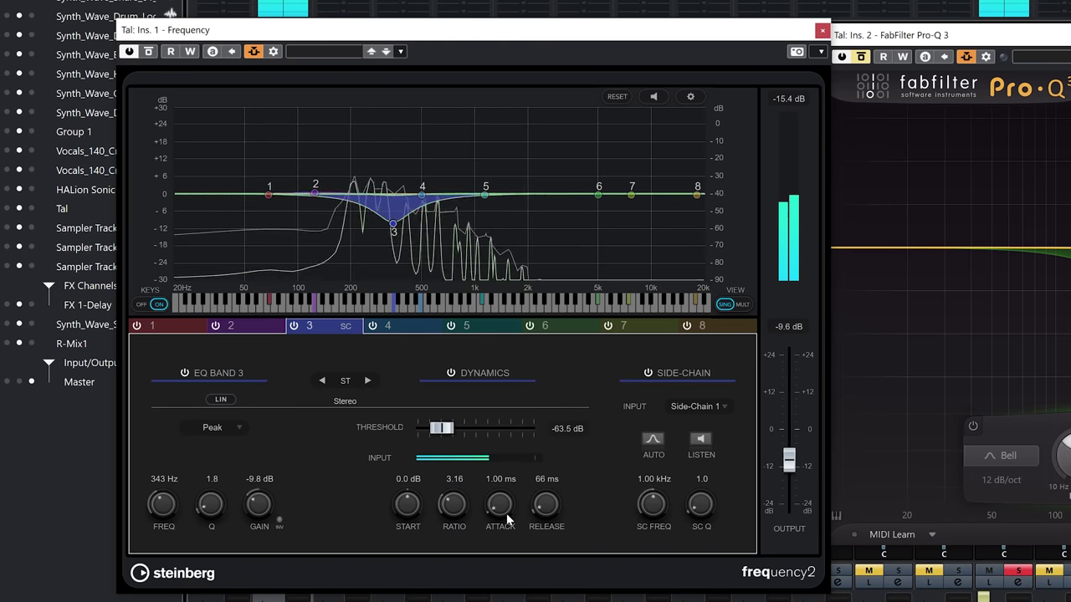
drag(498, 509, 499, 529)
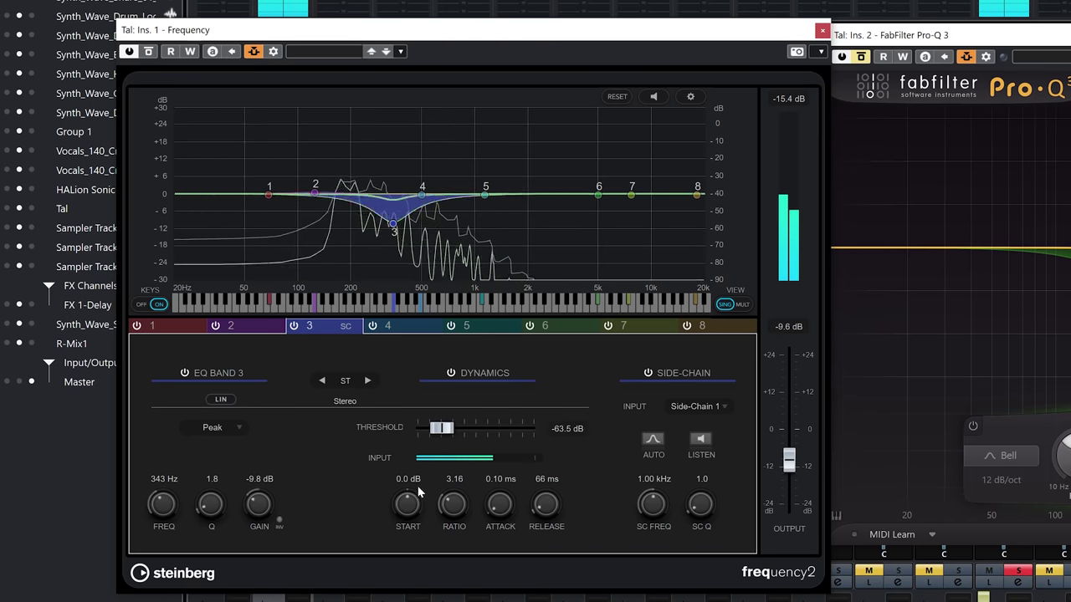
Deepen the cut of EQ band 3 to -18.9 dB at 353 Hz
drag(385, 216, 397, 256)
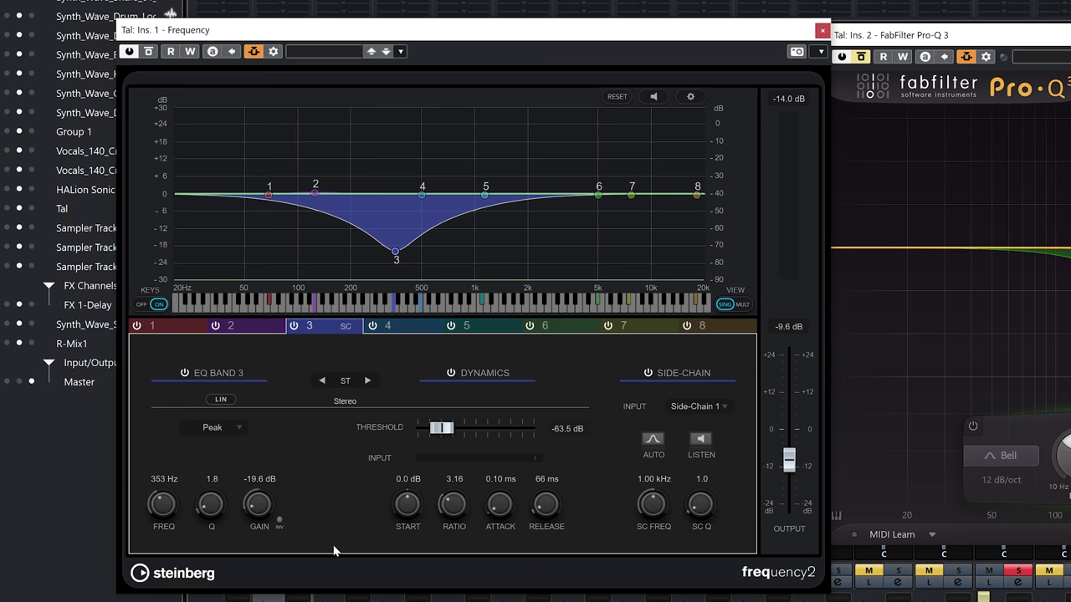
mouse_move(258, 506)
mouse_down()
mouse_move(258, 448)
mouse_move(246, 499)
mouse_up()
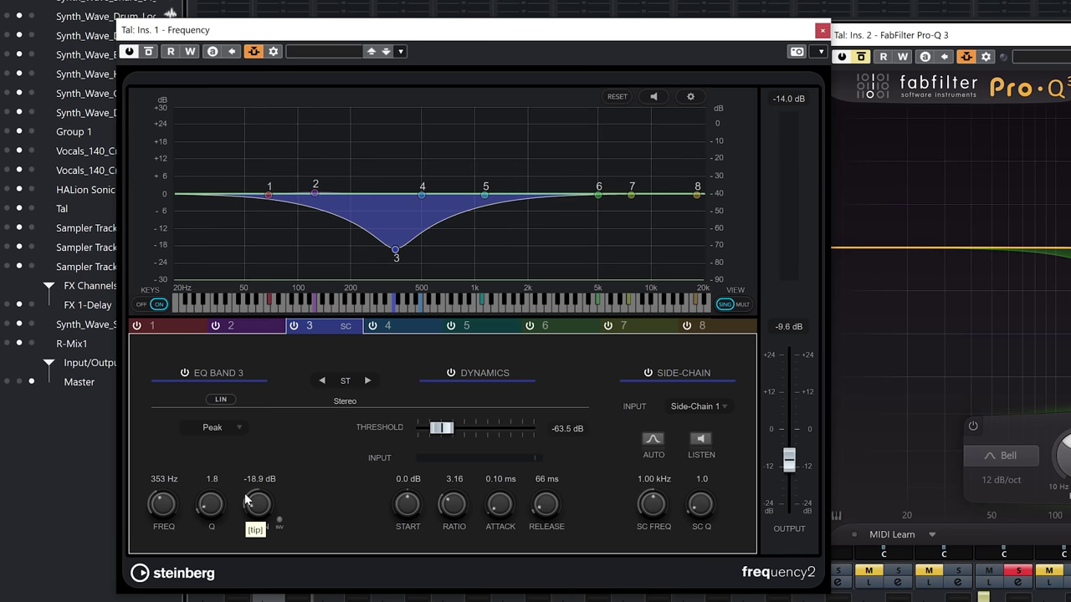
Switch off the dynamics of band 3 and of Pro-Q 3's 300.24 Hz bell, and pull that bell's gain down
click(450, 373)
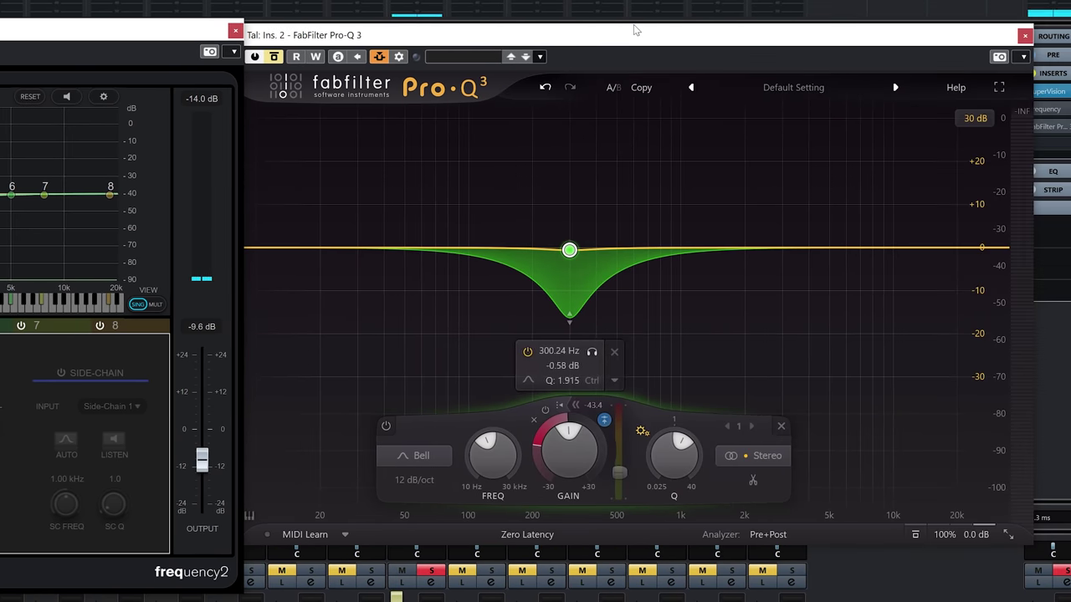
click(545, 412)
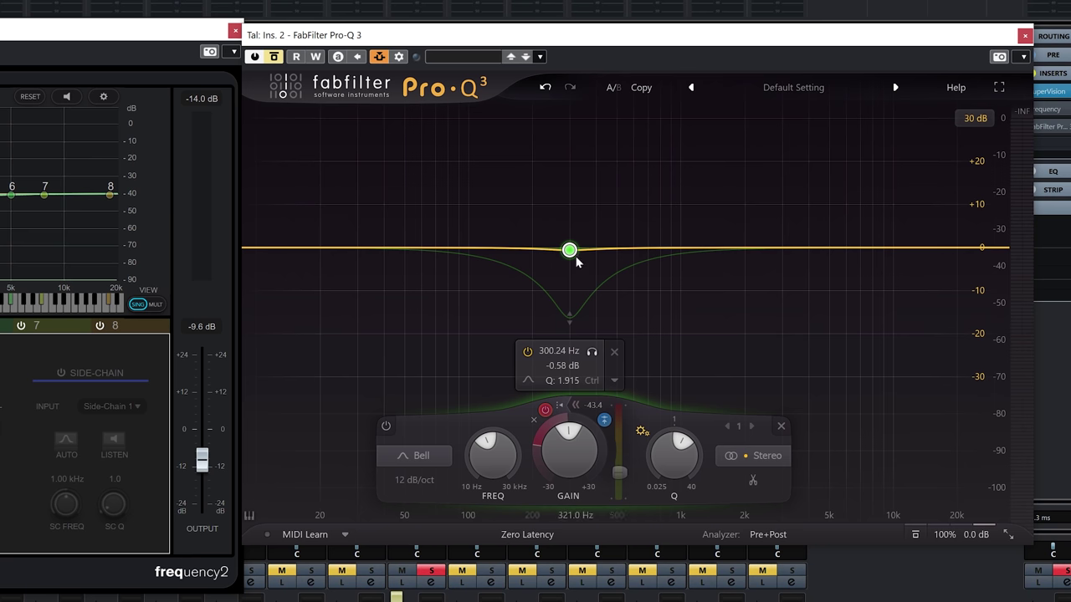
drag(568, 251, 569, 305)
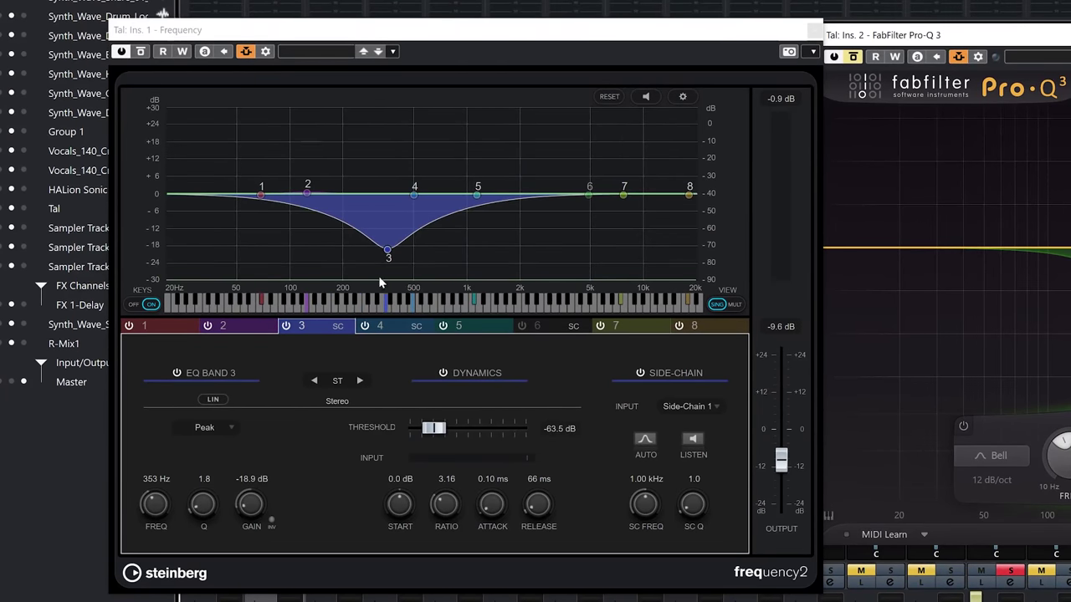
During playback, raise the start gain of Frequency's band 3 to 14.6 dB, and switch the band off
key(space)
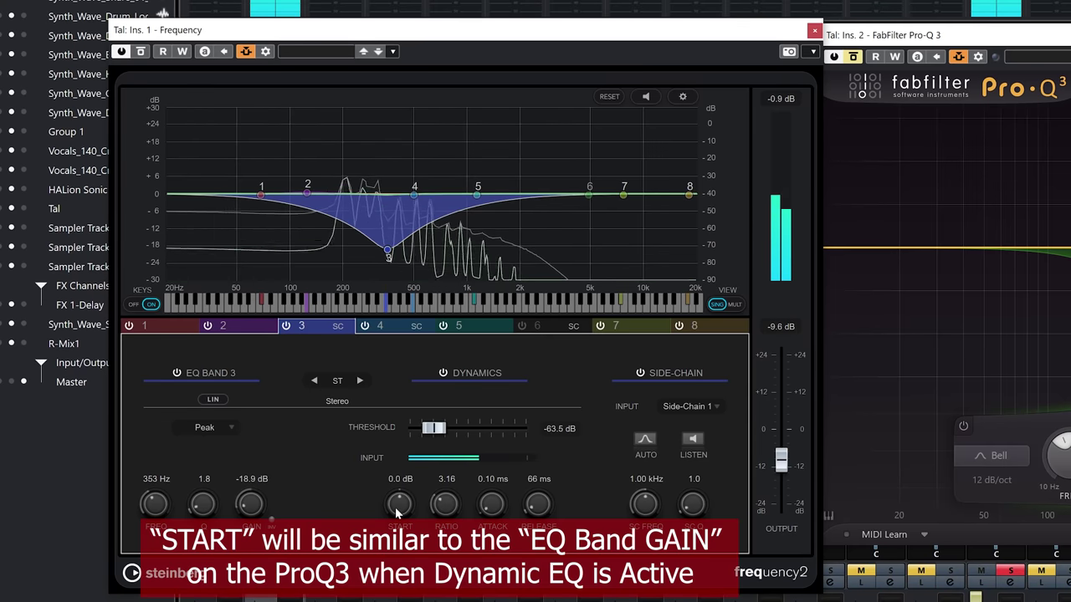
drag(396, 512, 395, 462)
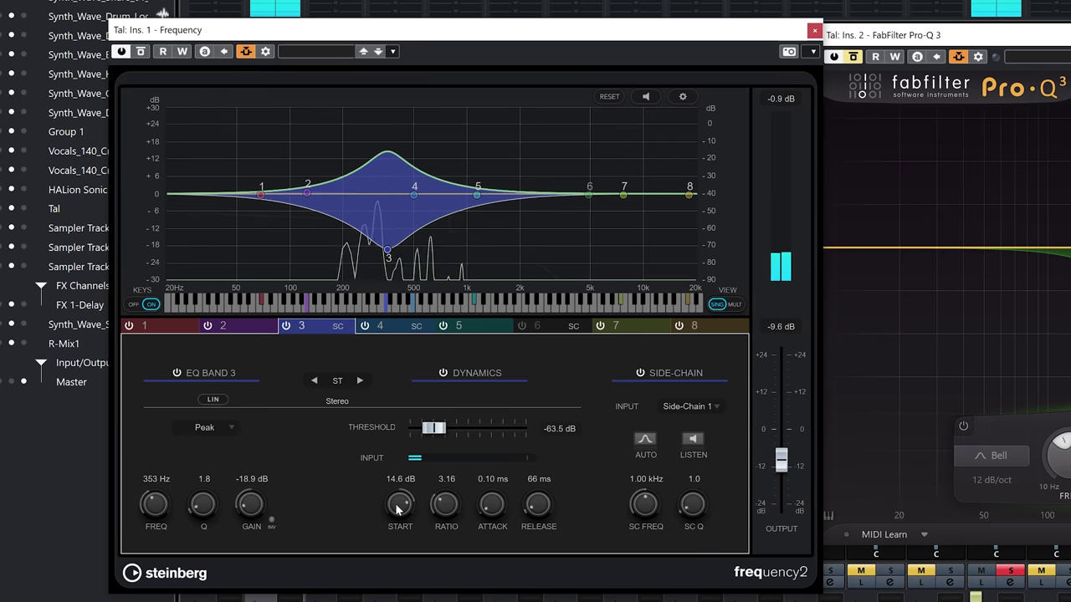
click(285, 326)
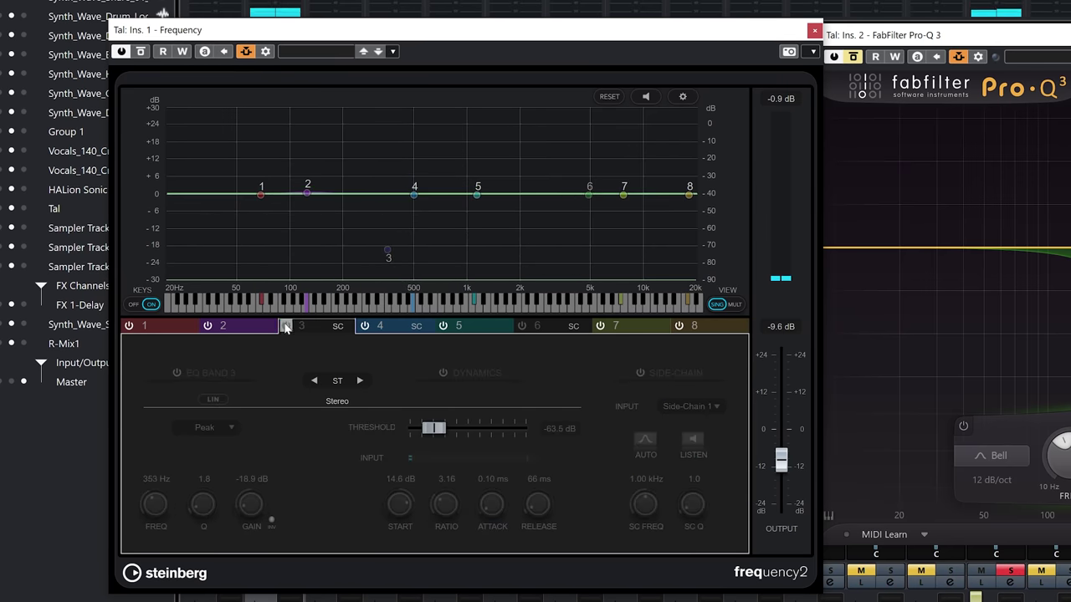
Select EQ band 4, place it at 369 Hz and set its side-chain input to Side-Chain 1
click(362, 329)
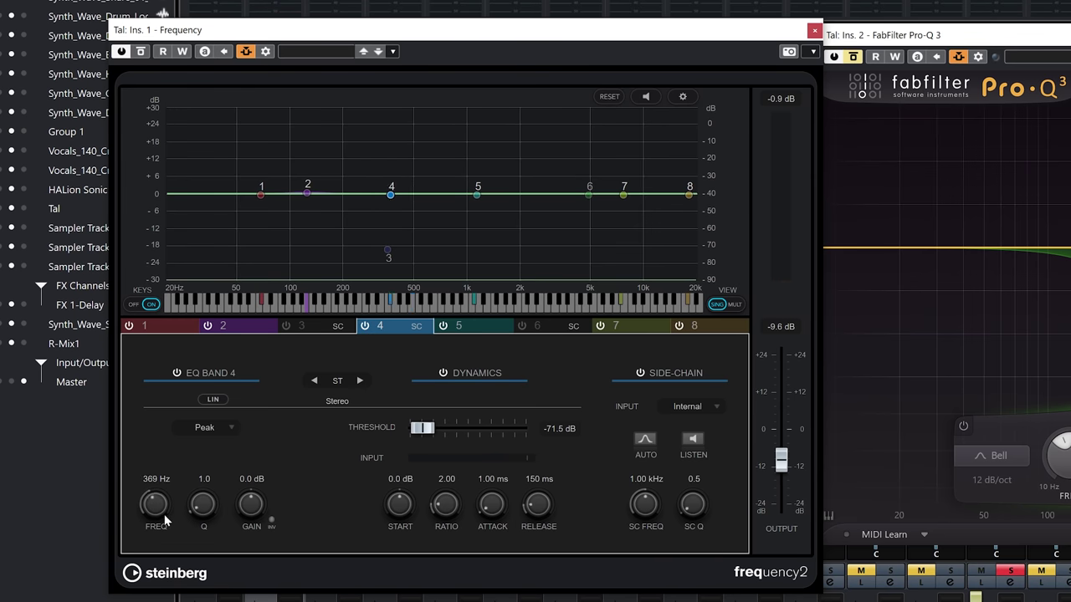
click(692, 408)
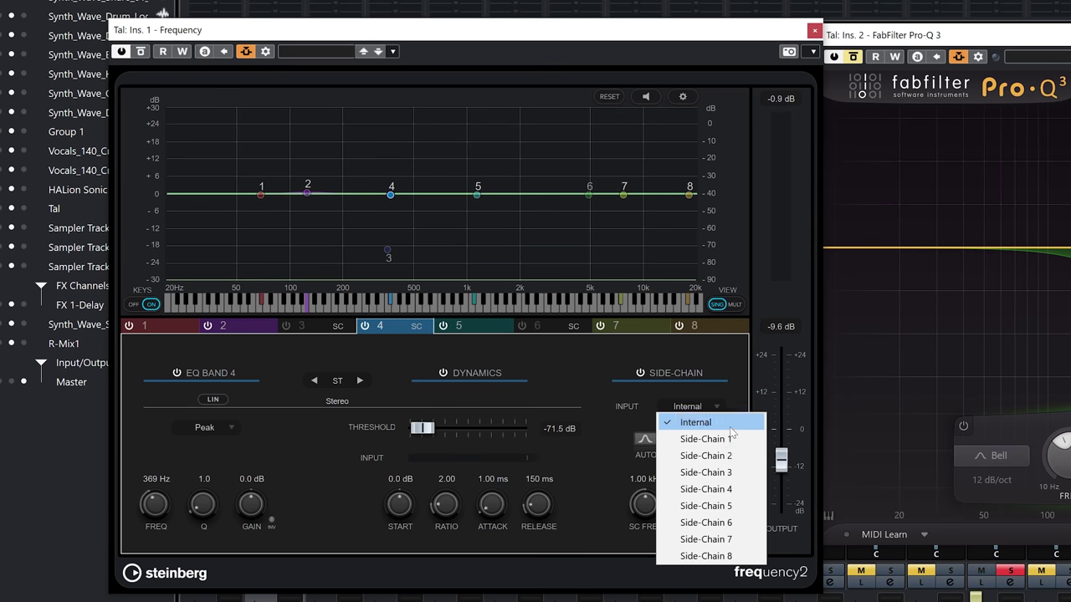
click(694, 438)
During playback, set band 4's gain to 12.5 dB, its release to 10 ms and its threshold to -78.9 dB
key(space)
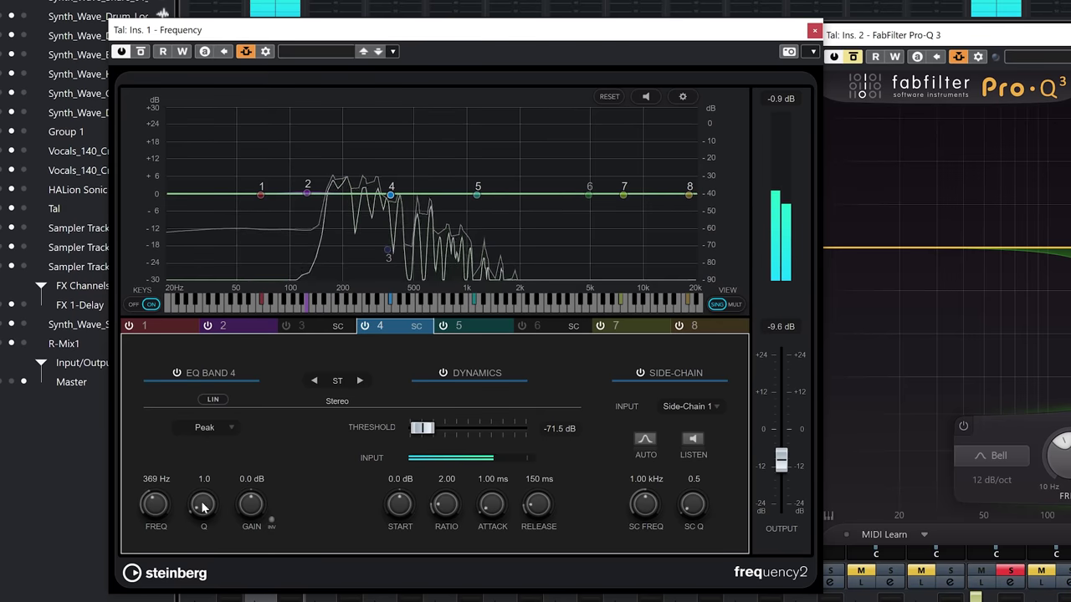
drag(248, 517, 247, 492)
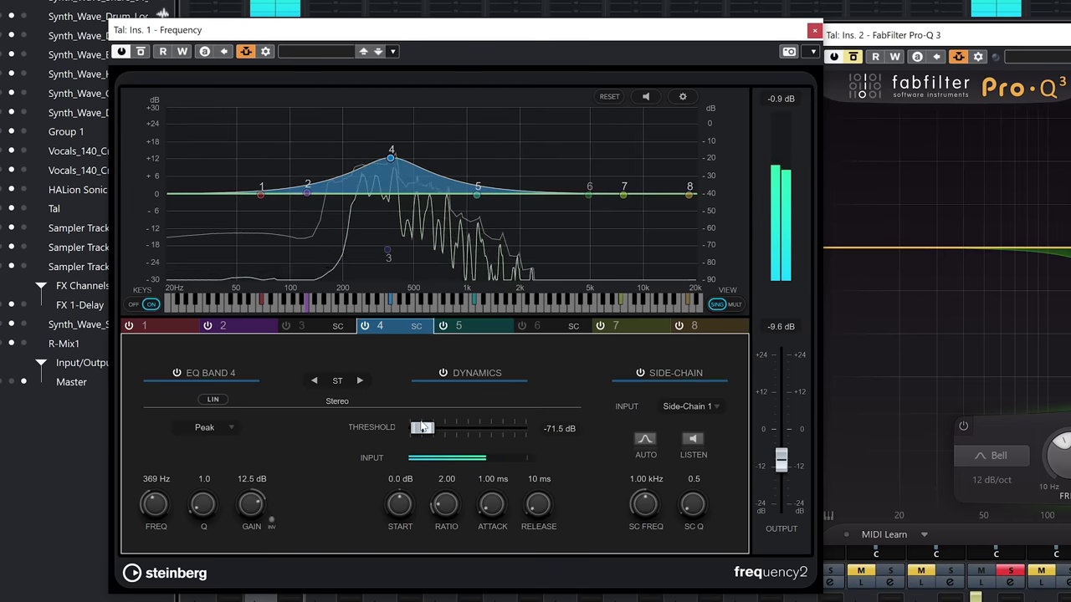
drag(437, 428, 459, 427)
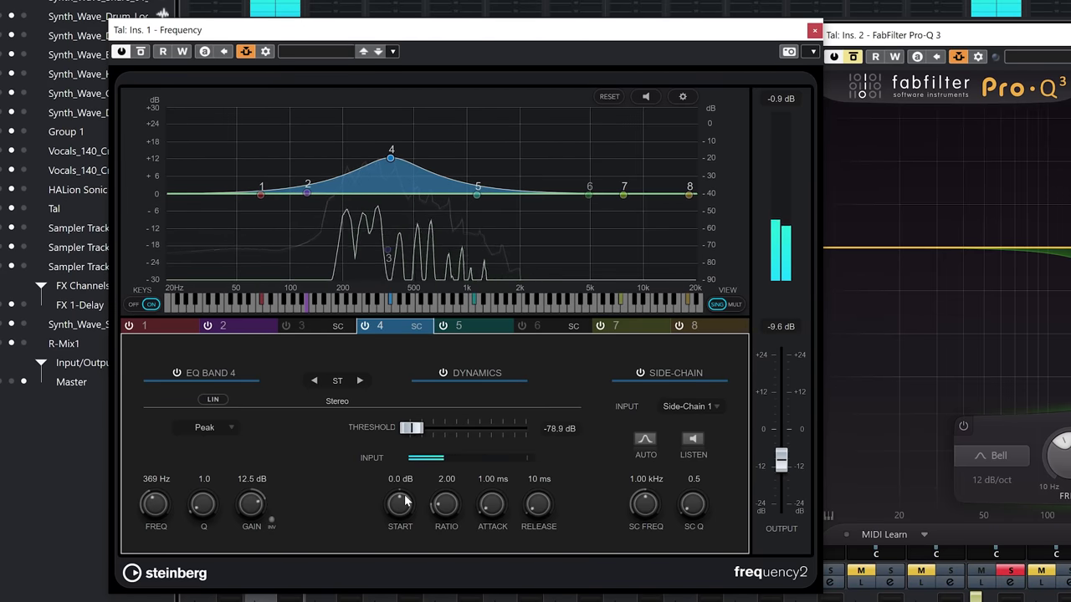
Lower band 4's start gain to -19.2 dB and readjust its target gain
drag(405, 500, 392, 556)
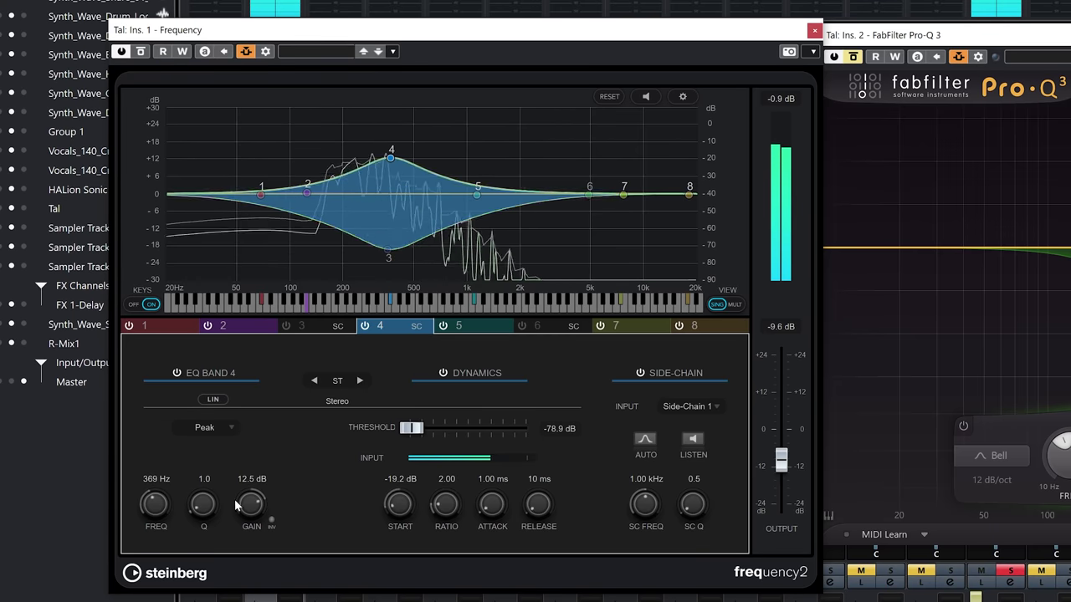
drag(251, 504, 211, 494)
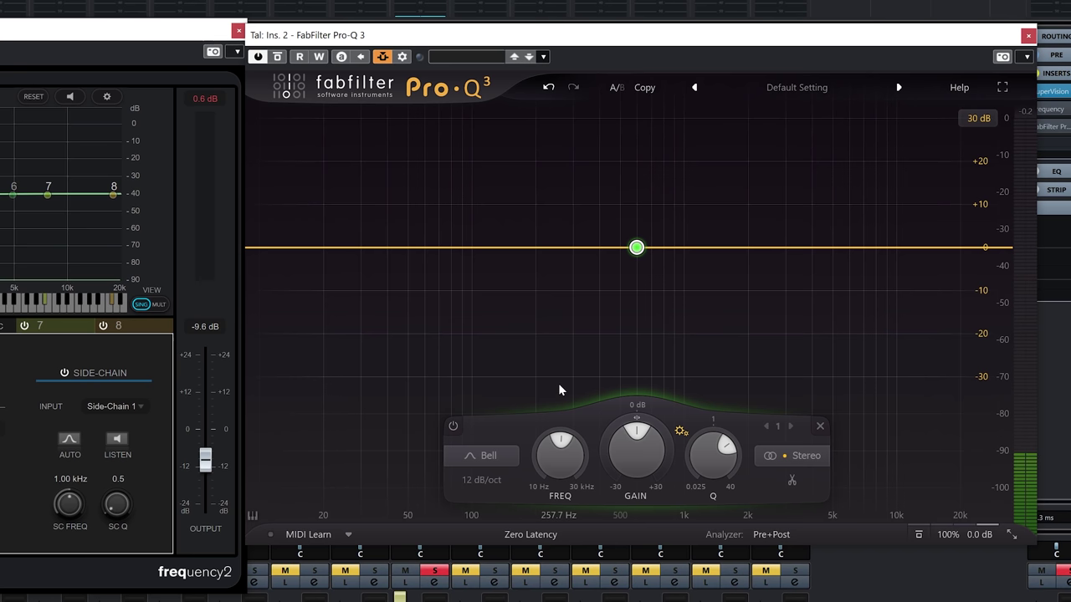
In Pro-Q 3, raise the bell to +16.73 dB at 582.77 Hz and give it a dynamic range of -30 dB
mouse_move(671, 248)
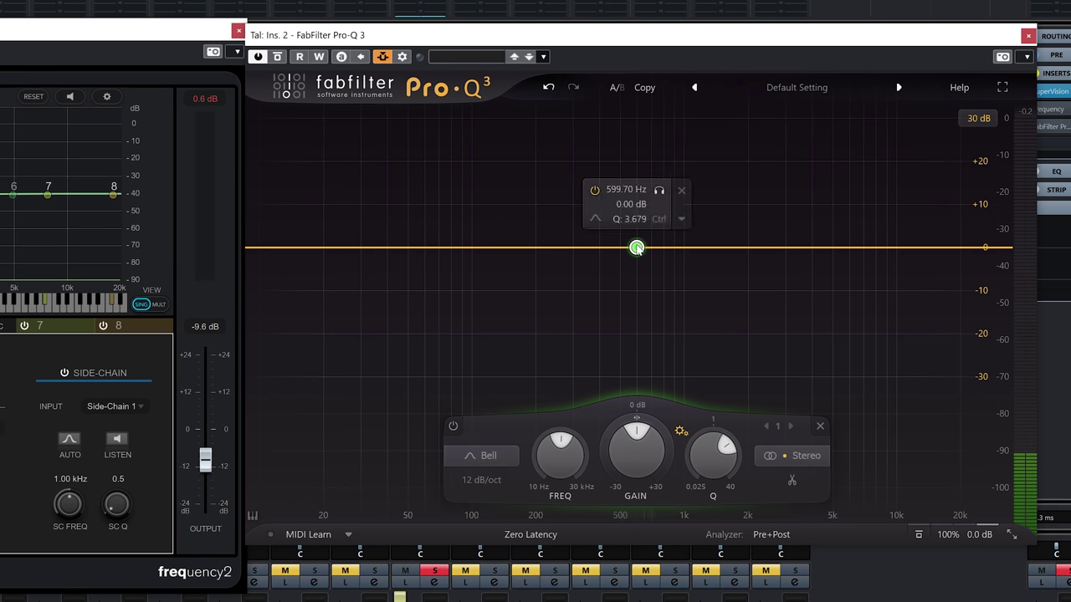
drag(636, 248, 634, 176)
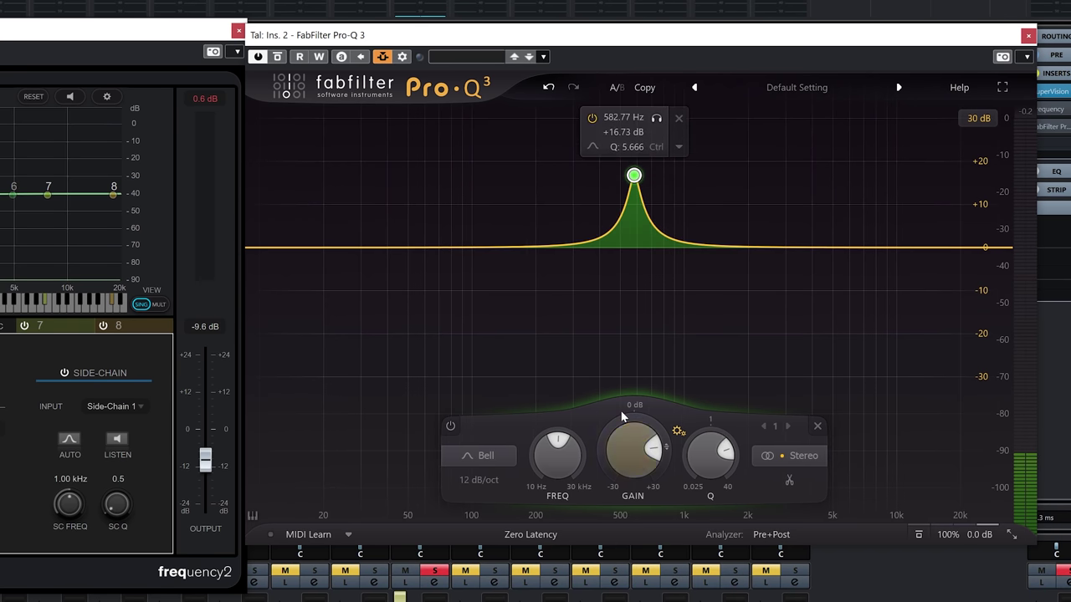
drag(621, 416, 591, 573)
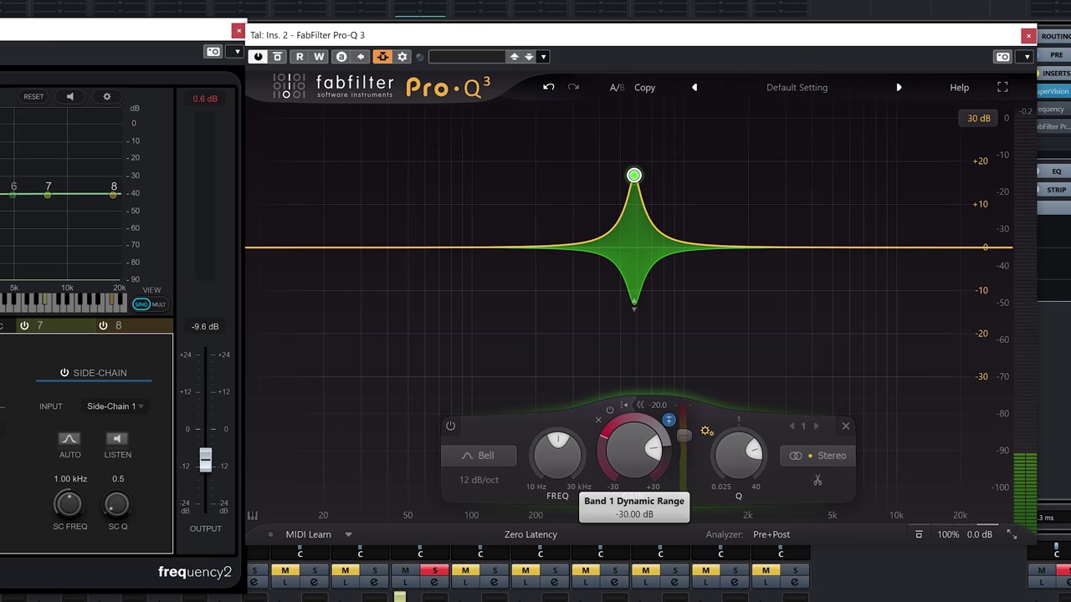
Start playback, set the Pro-Q 3 band's threshold to -33.9 dB and check how its dynamic curve moves
key(space)
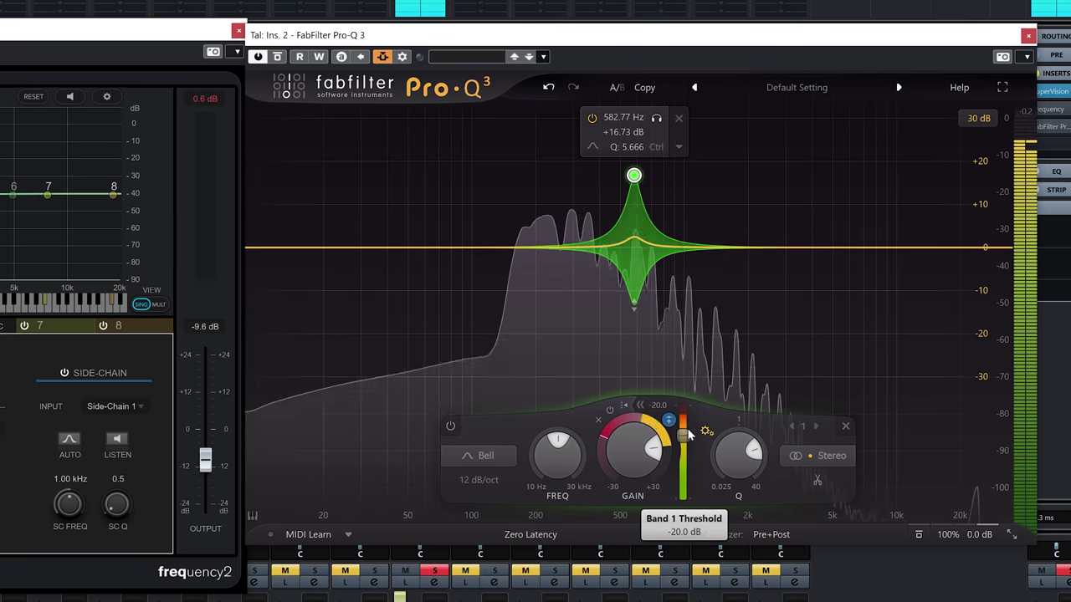
drag(684, 435, 684, 459)
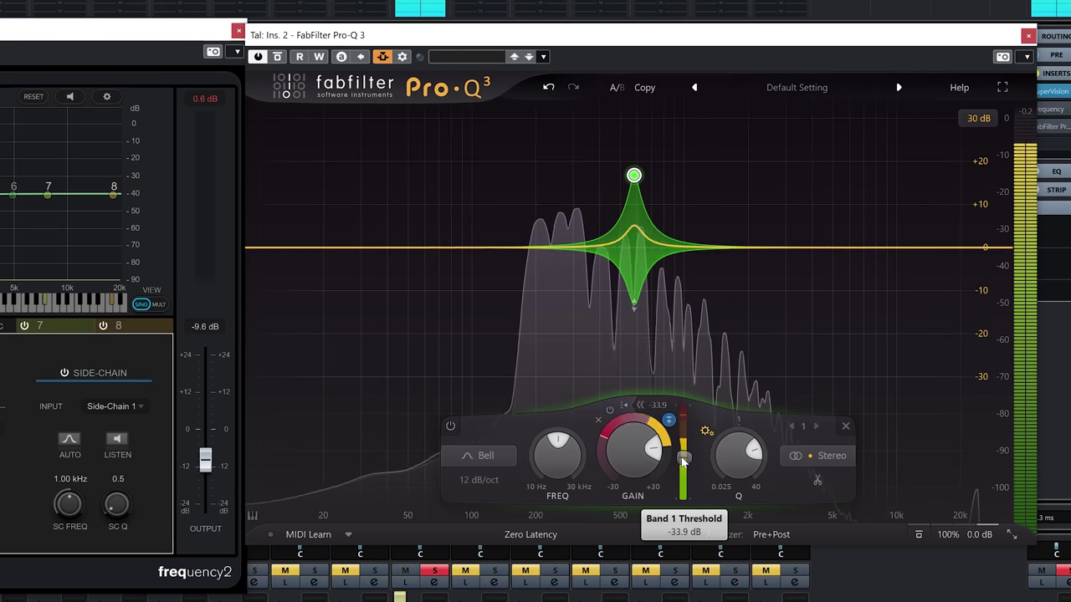
mouse_move(633, 306)
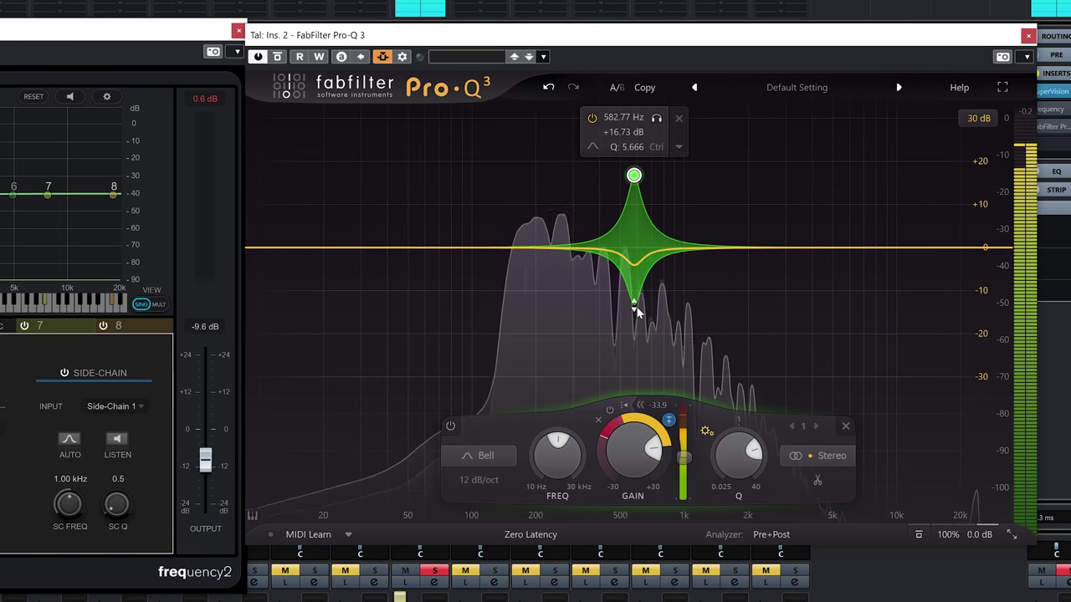
mouse_move(605, 455)
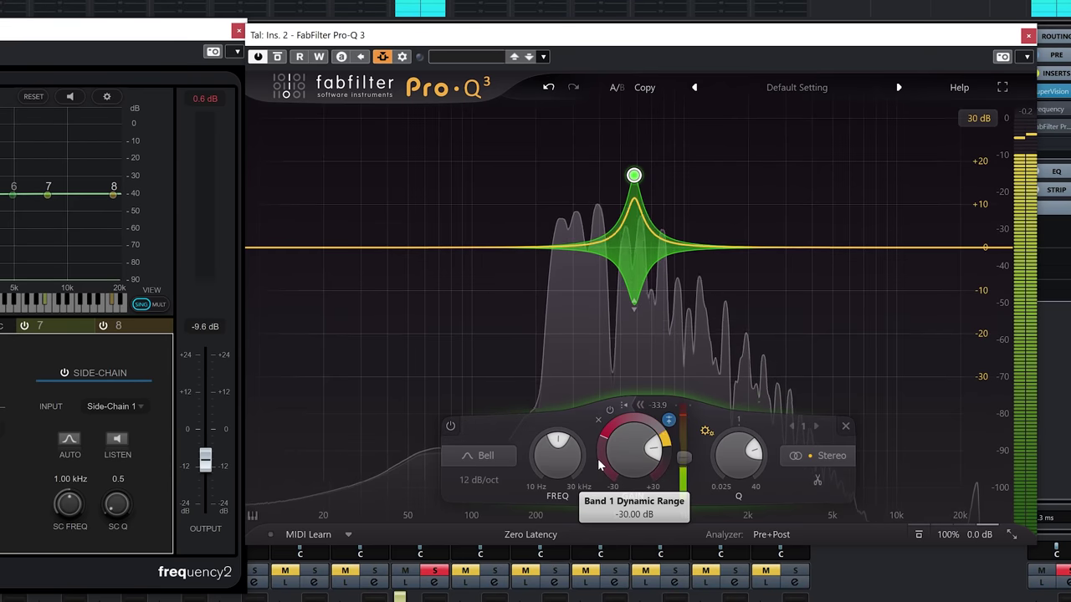
mouse_move(586, 145)
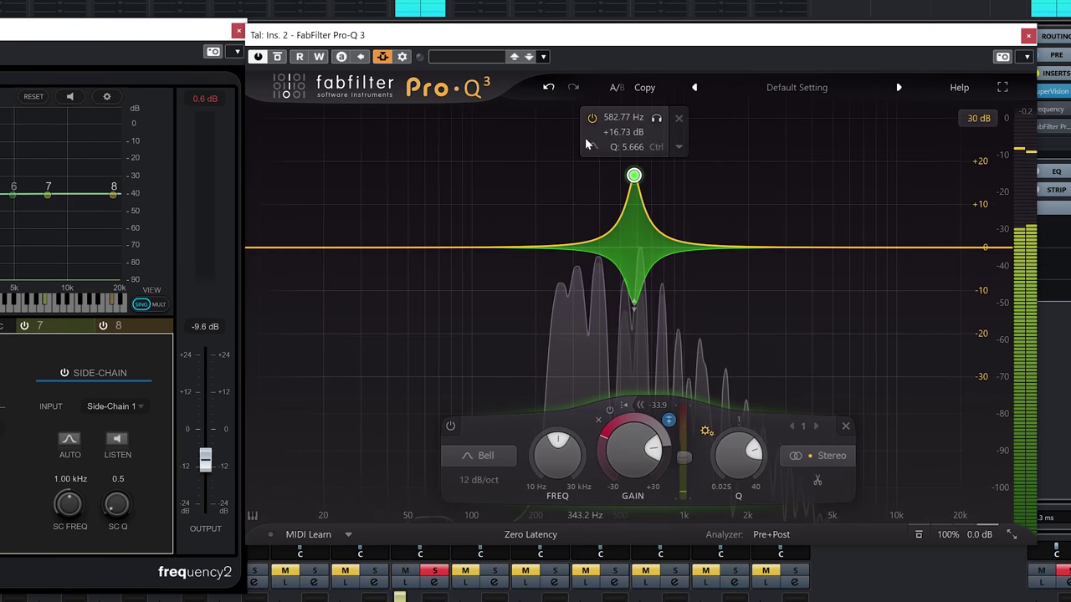